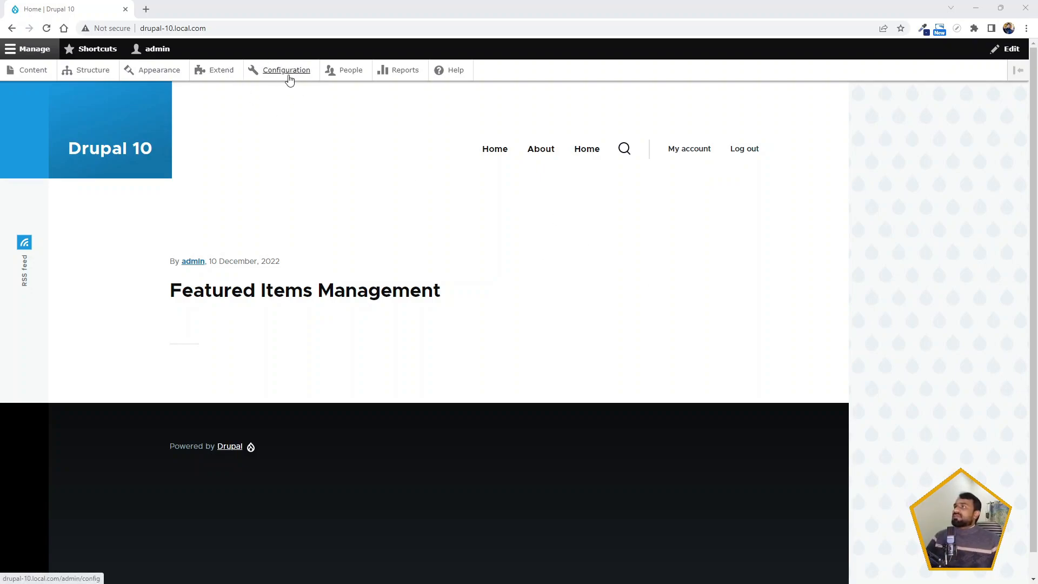
# - Open the site's Content view for editing from the Structure area's list of views
pyautogui.click(95, 73)
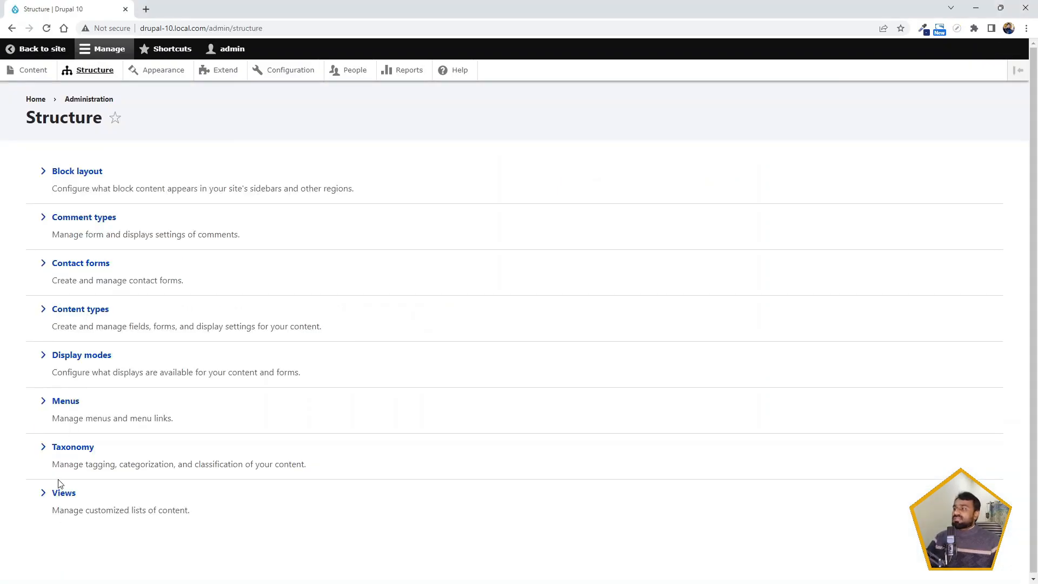
pyautogui.click(64, 494)
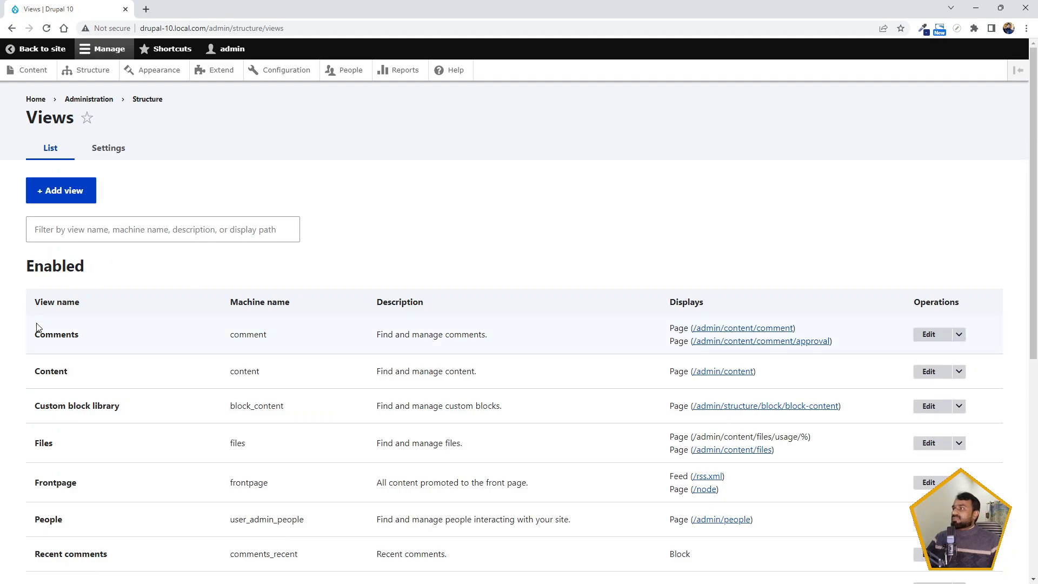
pyautogui.scroll(-2, 241, 299)
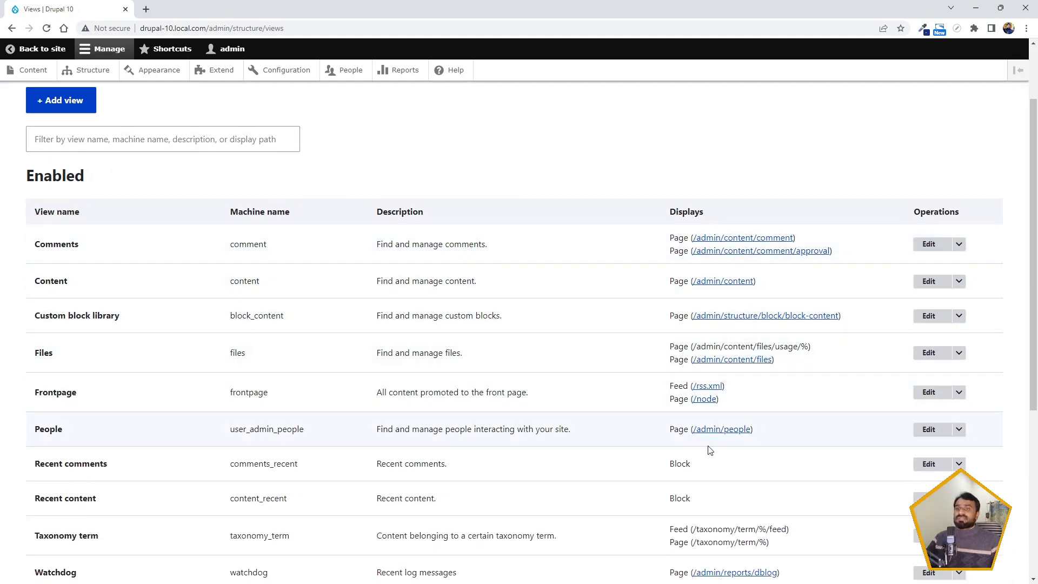
pyautogui.scroll(-2, 715, 438)
pyautogui.scroll(-5, 713, 397)
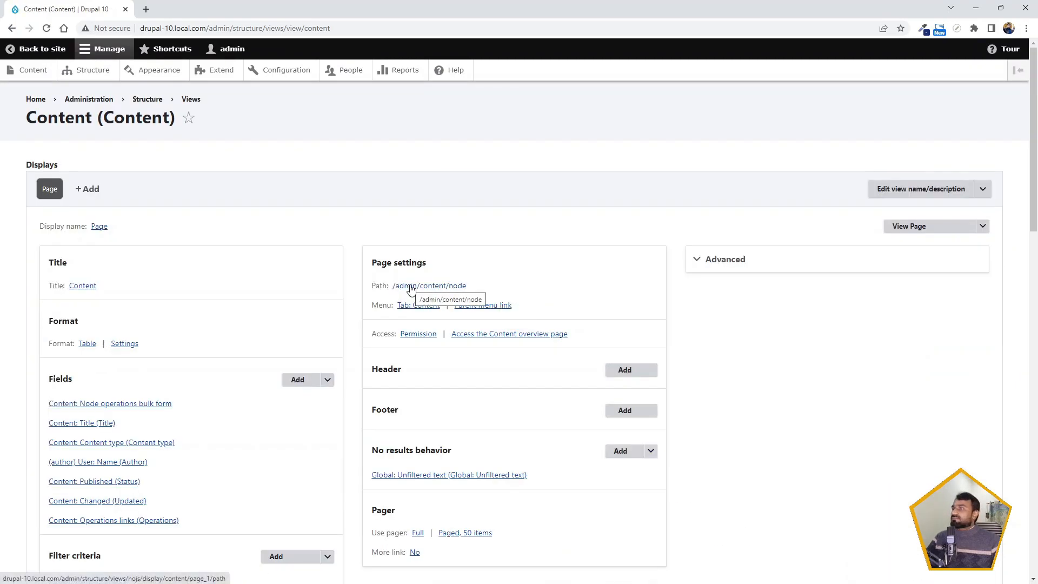
# - Check the Content view's filter criteria and expand the advanced settings to reach the contextual filters
pyautogui.scroll(-3, 172, 267)
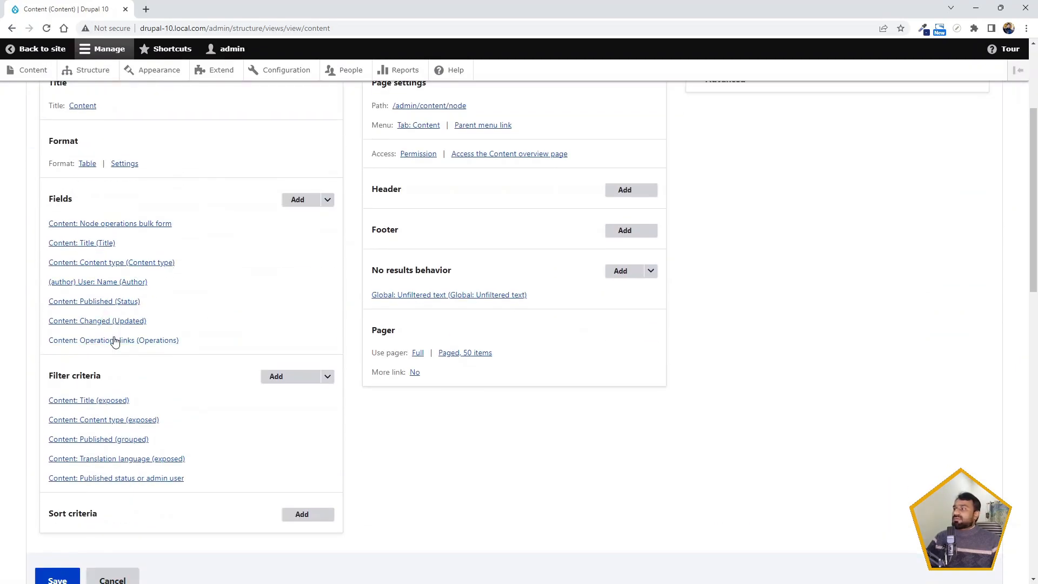
pyautogui.moveTo(53, 378); pyautogui.dragTo(119, 382)
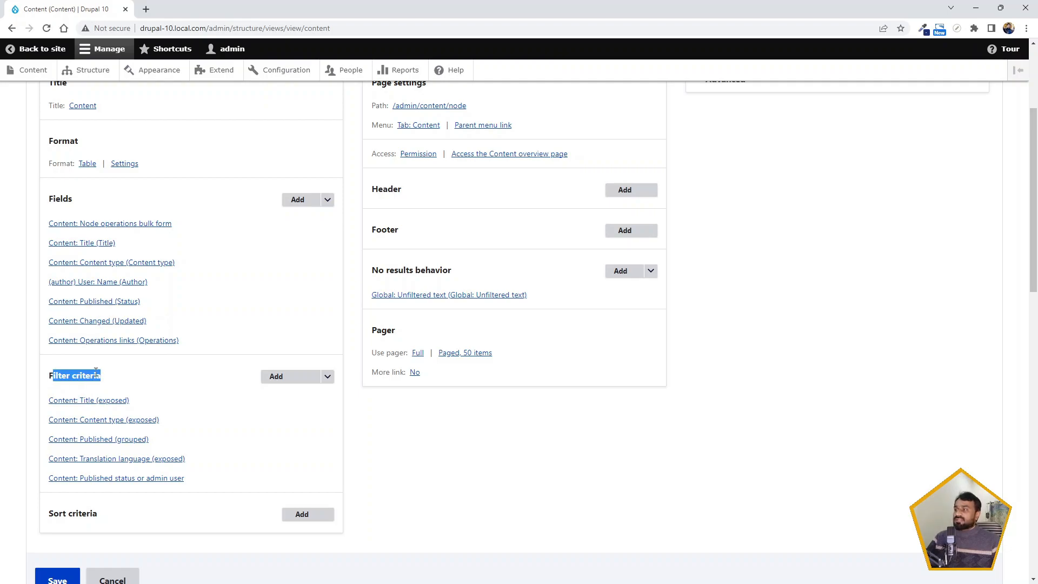
pyautogui.scroll(2, 671, 370)
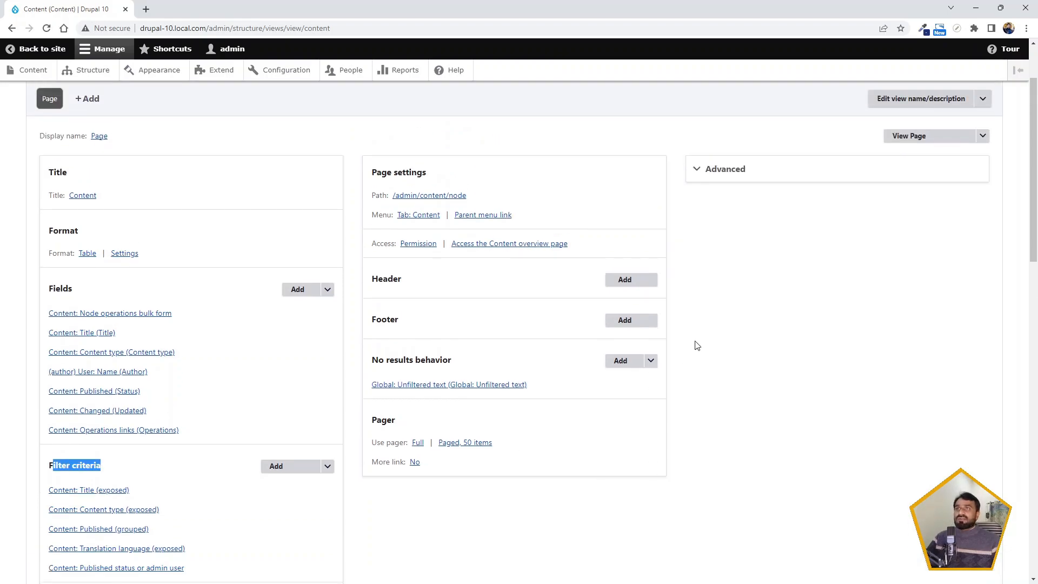
pyautogui.click(741, 171)
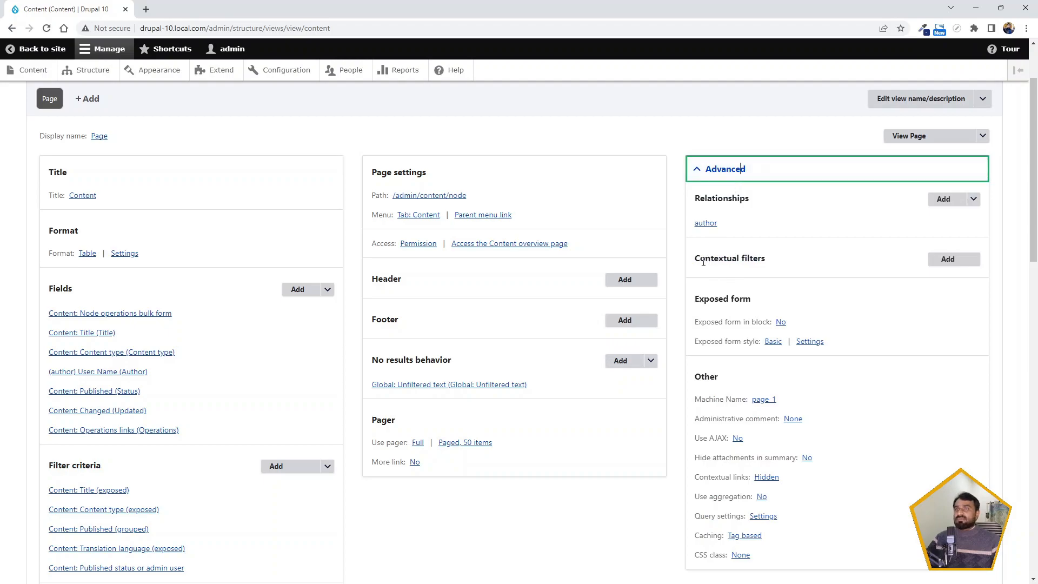
pyautogui.moveTo(692, 258); pyautogui.dragTo(796, 263)
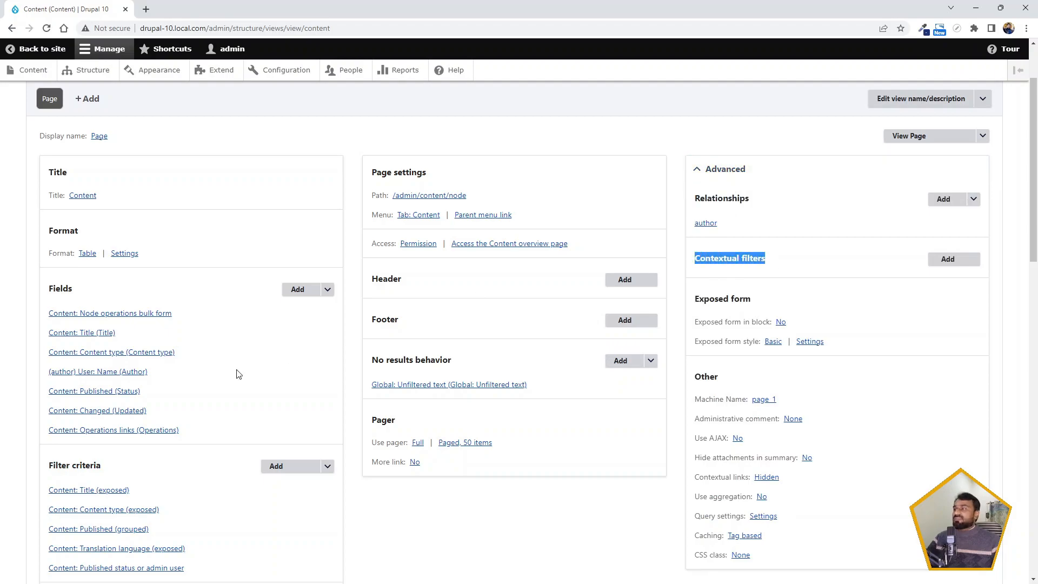
# - Examine the filter criteria against the exposed filters and content list in the view's preview
pyautogui.scroll(-2, 85, 386)
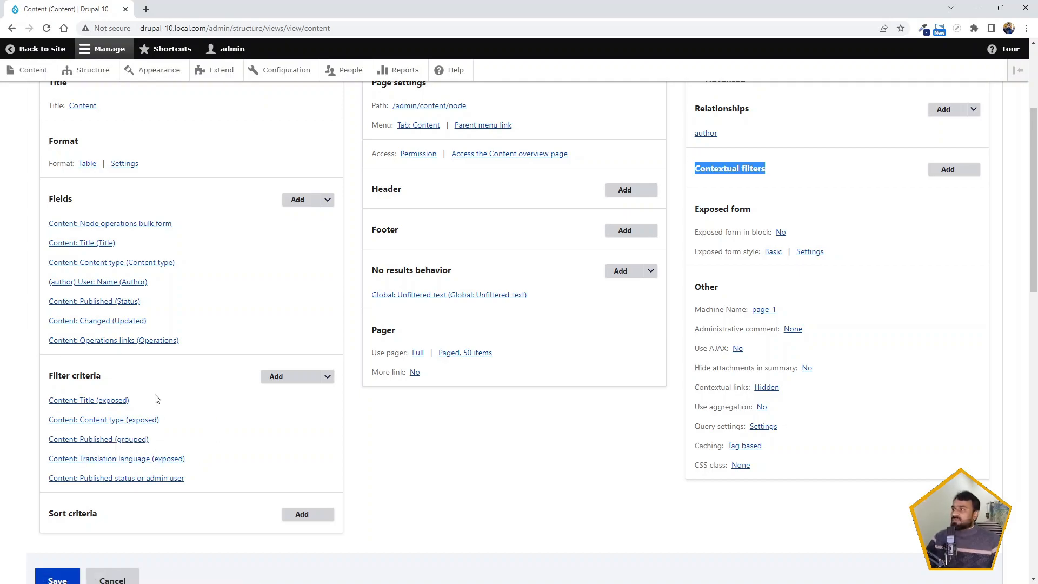
pyautogui.scroll(-1, 224, 276)
pyautogui.scroll(-12, 224, 276)
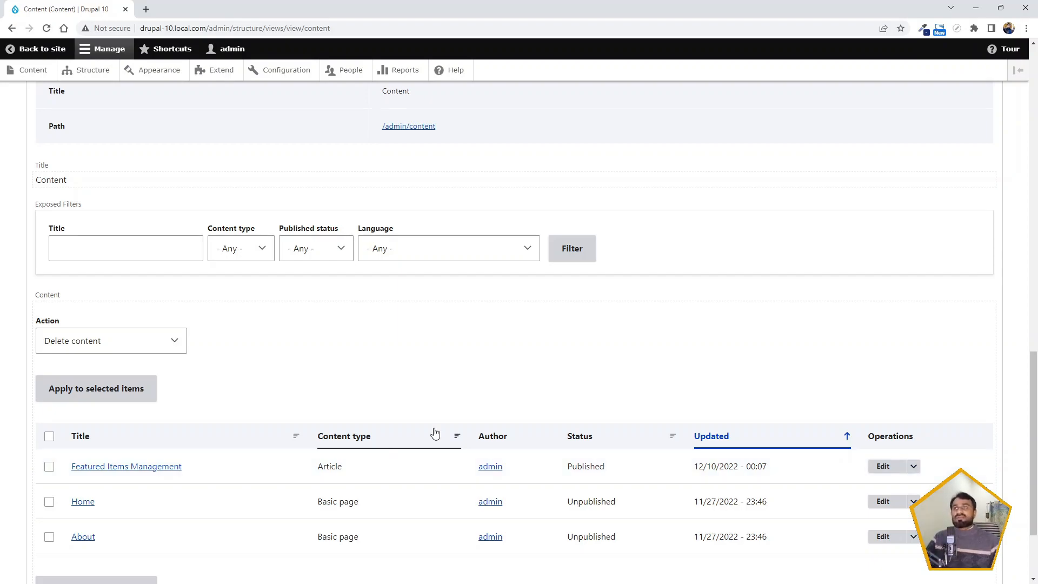
pyautogui.scroll(10, 675, 338)
pyautogui.scroll(5, 757, 182)
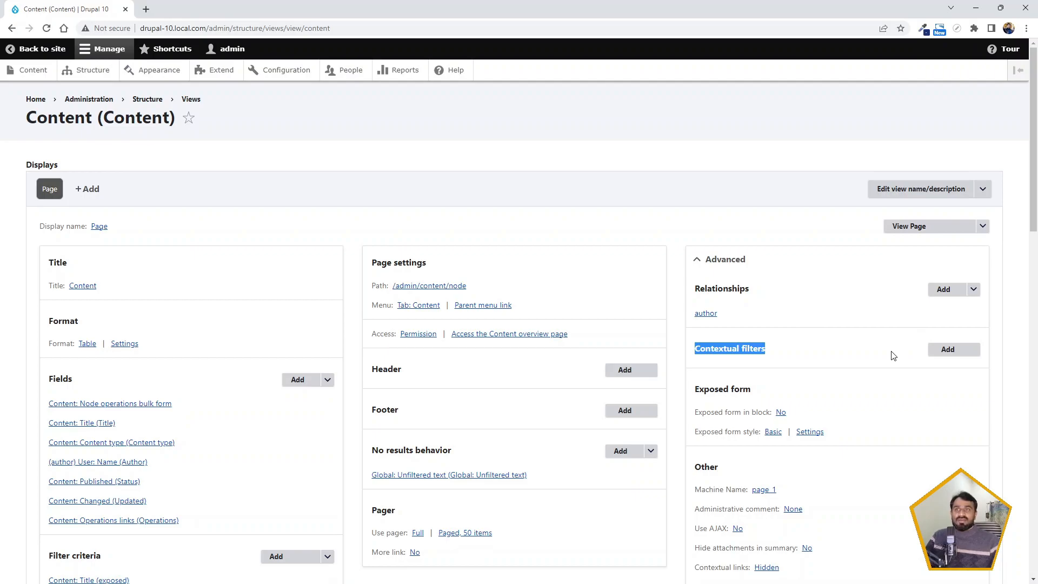
# - Add the "Has taxonomy term ID" contextual filter and make it provide a default value when none is in the URL
pyautogui.click(946, 356)
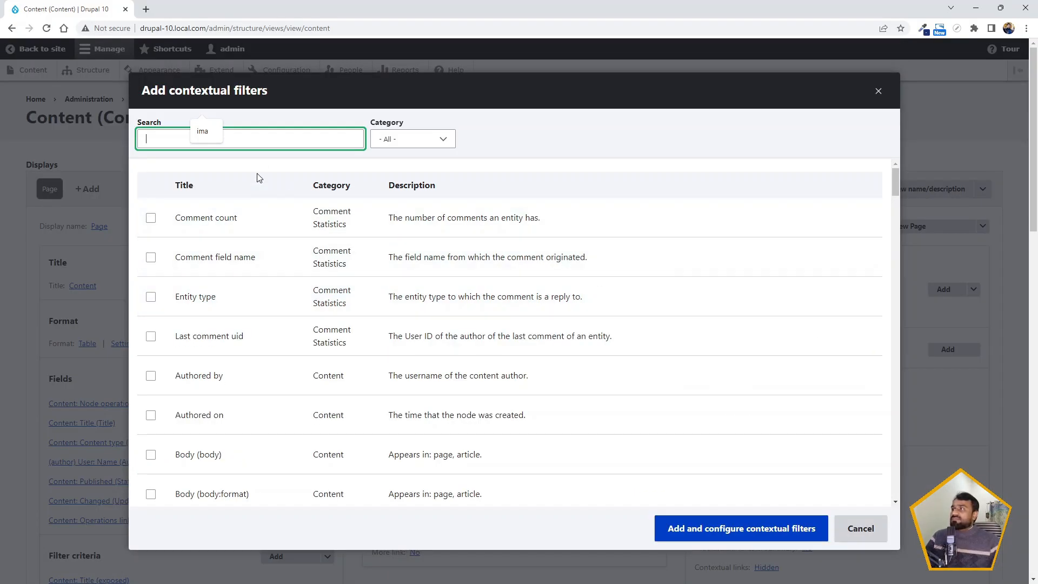
pyautogui.write('ter')
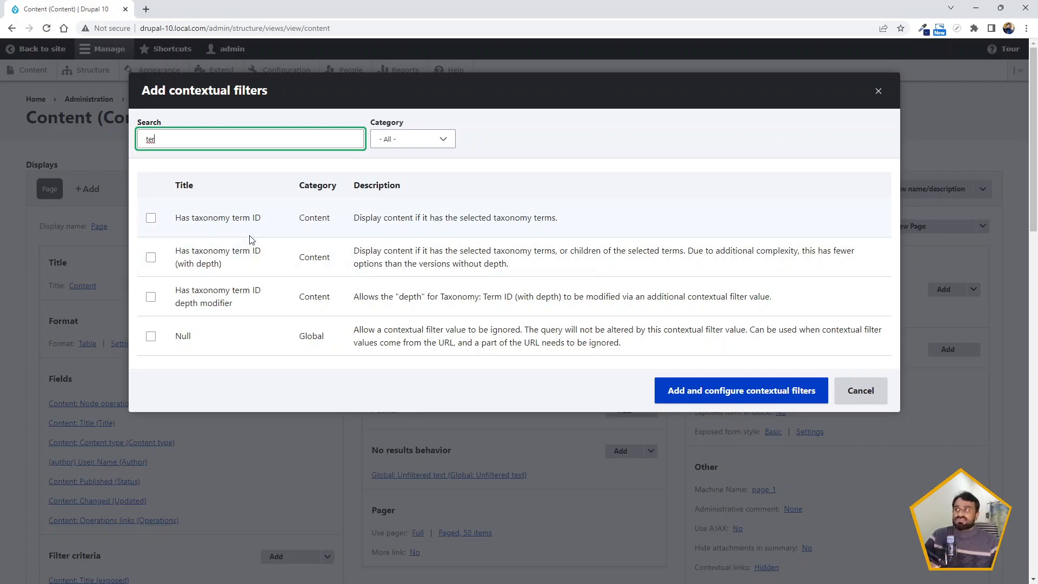
pyautogui.click(151, 218)
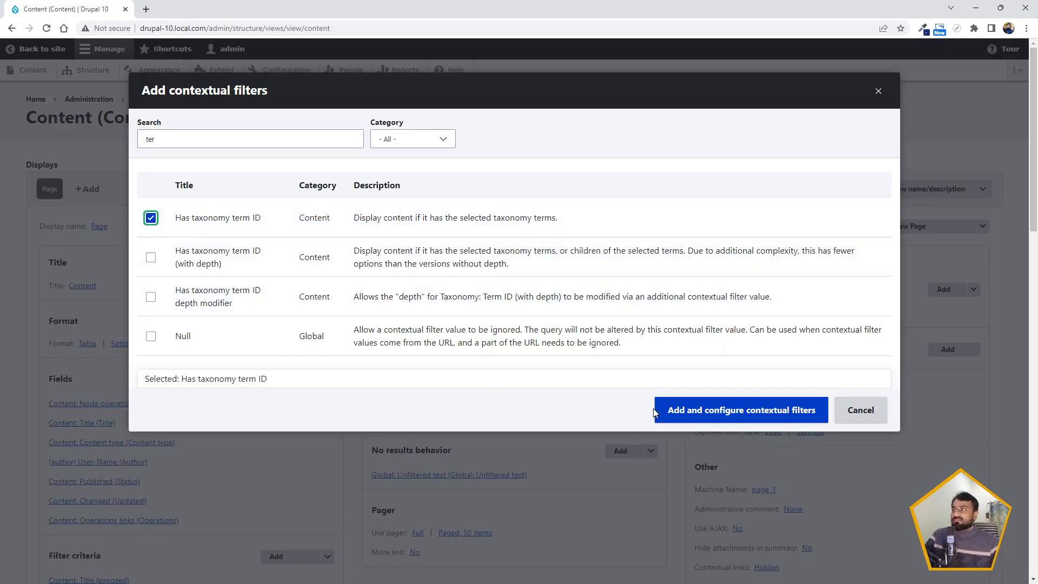
pyautogui.click(670, 417)
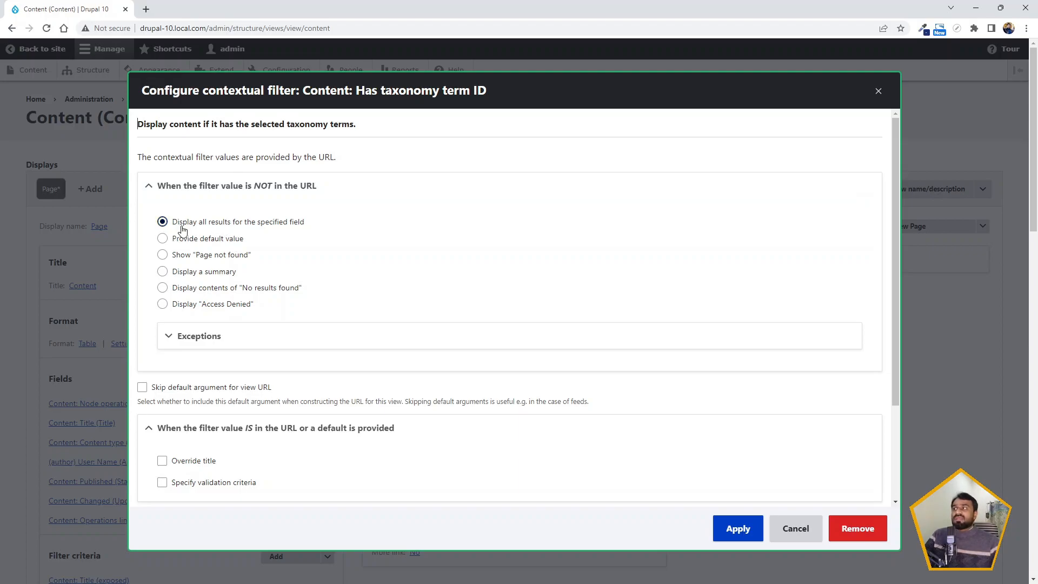
pyautogui.click(223, 241)
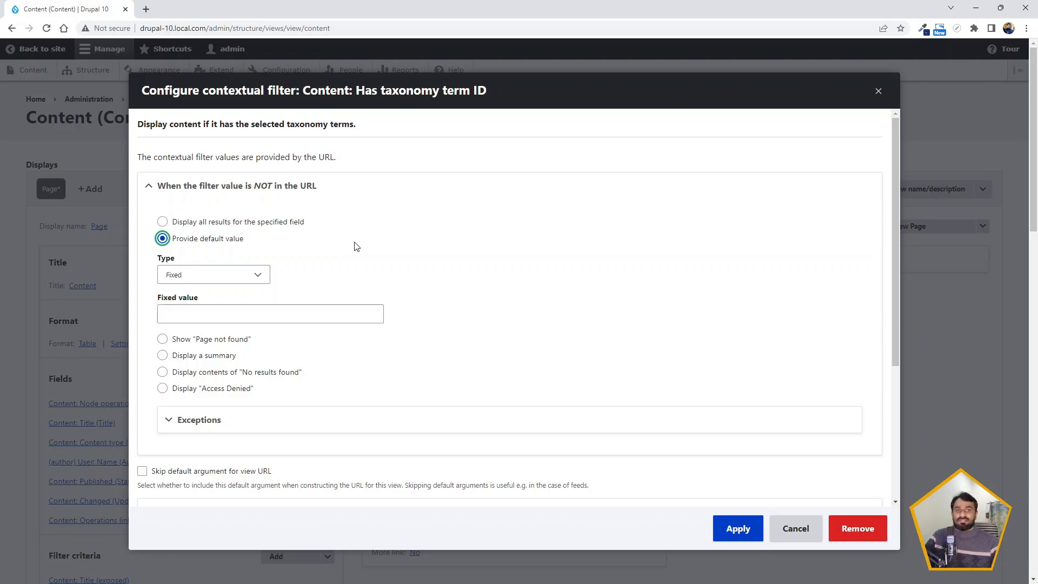
pyautogui.click(194, 316)
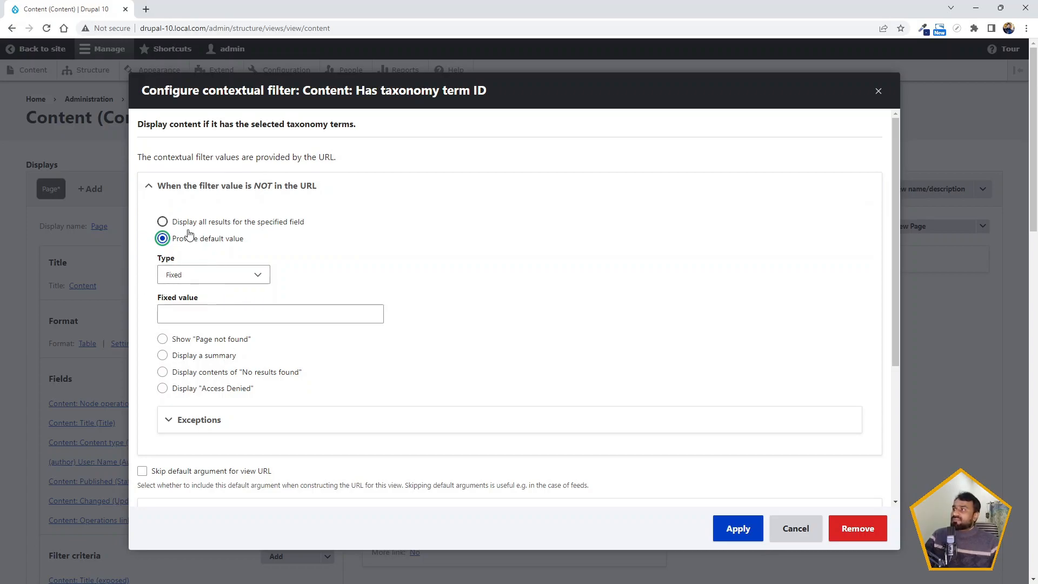
# - Try Query parameter as the contextual filter's default value type
pyautogui.click(195, 278)
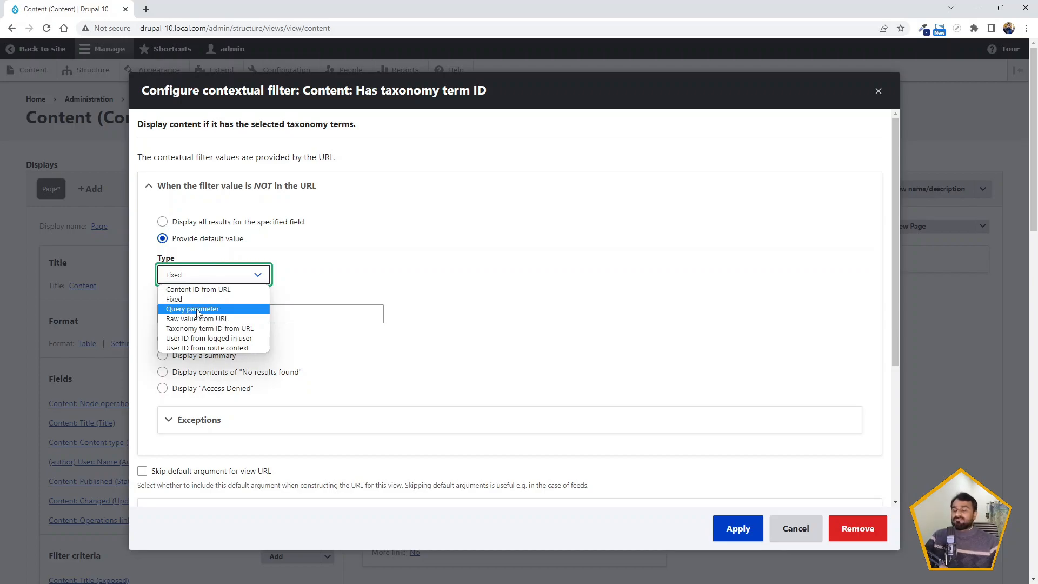
pyautogui.click(341, 29)
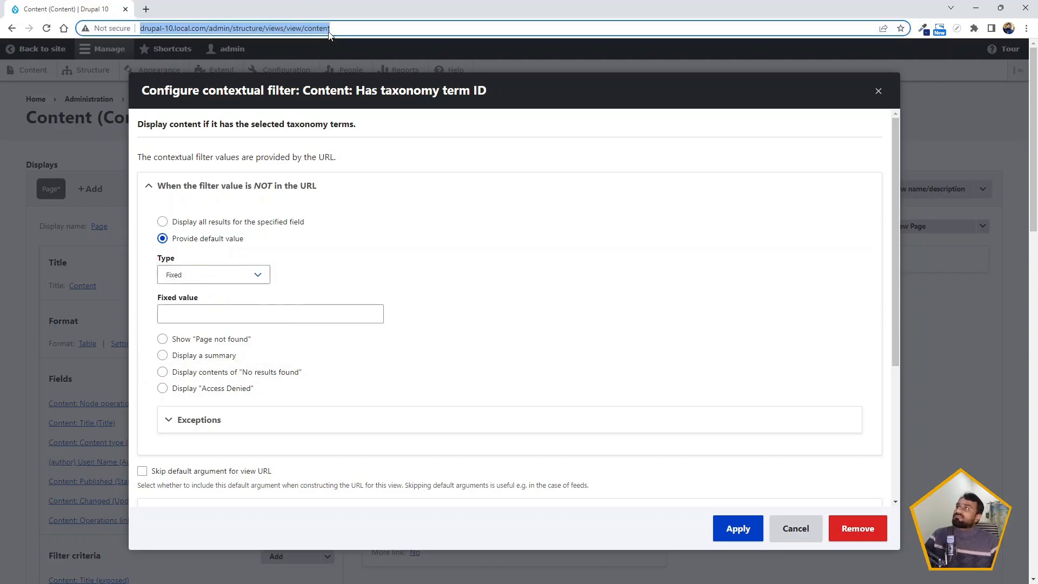
pyautogui.click(342, 29)
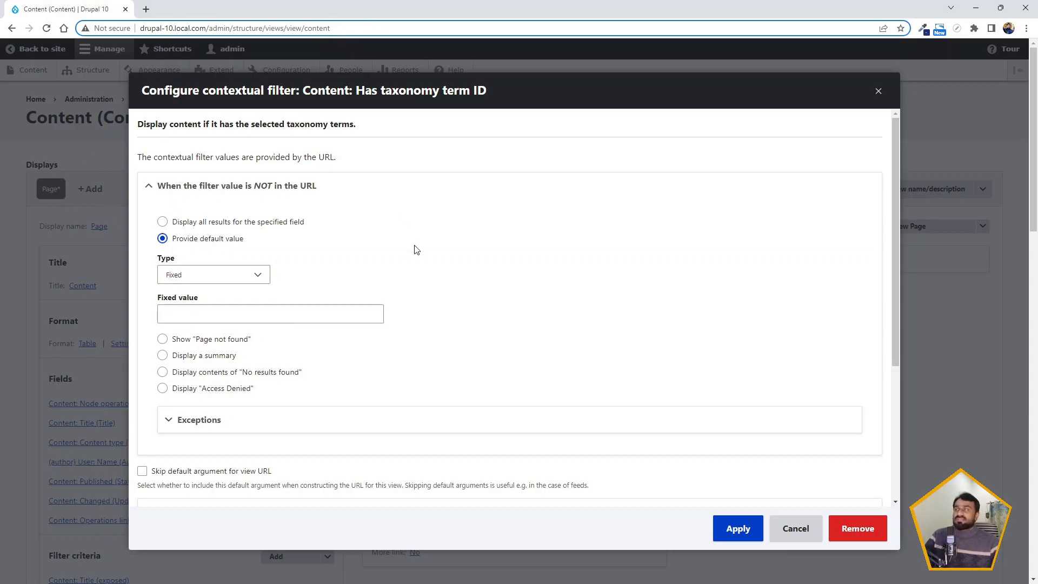
pyautogui.click(190, 273)
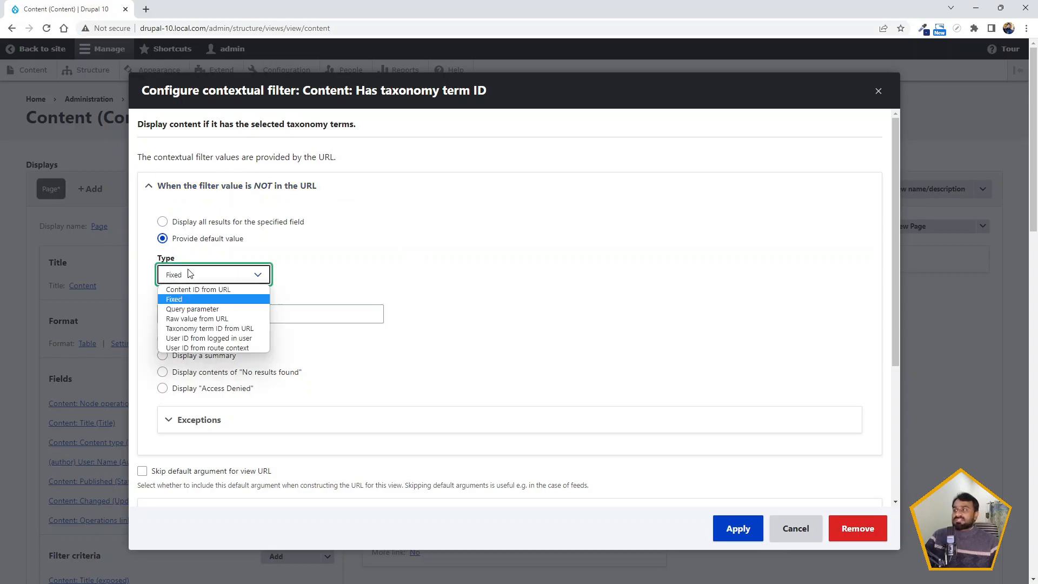
pyautogui.click(184, 309)
pyautogui.click(182, 313)
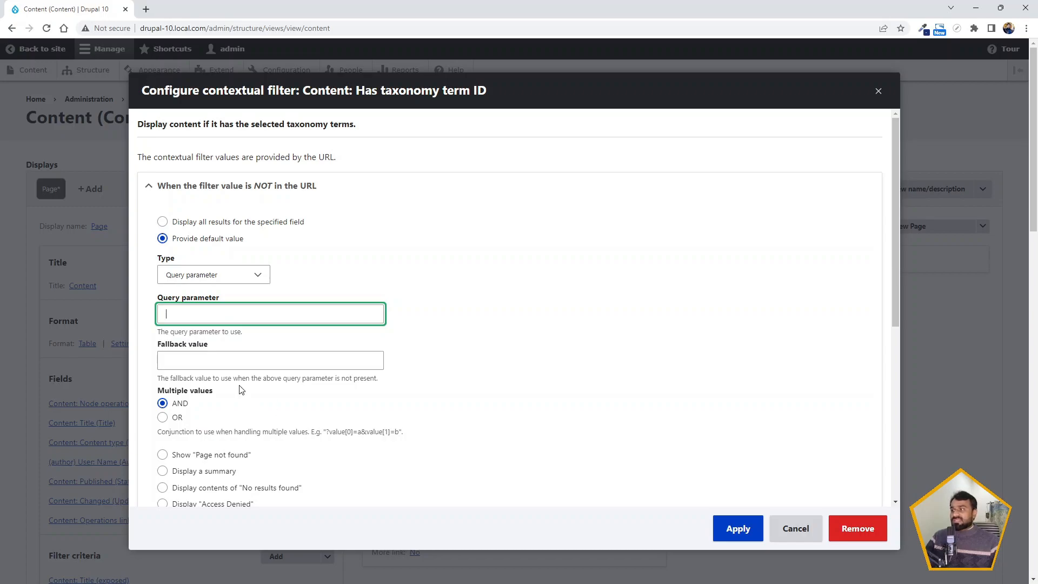
# - Set the contextual filter's default value type to "Taxonomy term ID from URL"
pyautogui.click(214, 274)
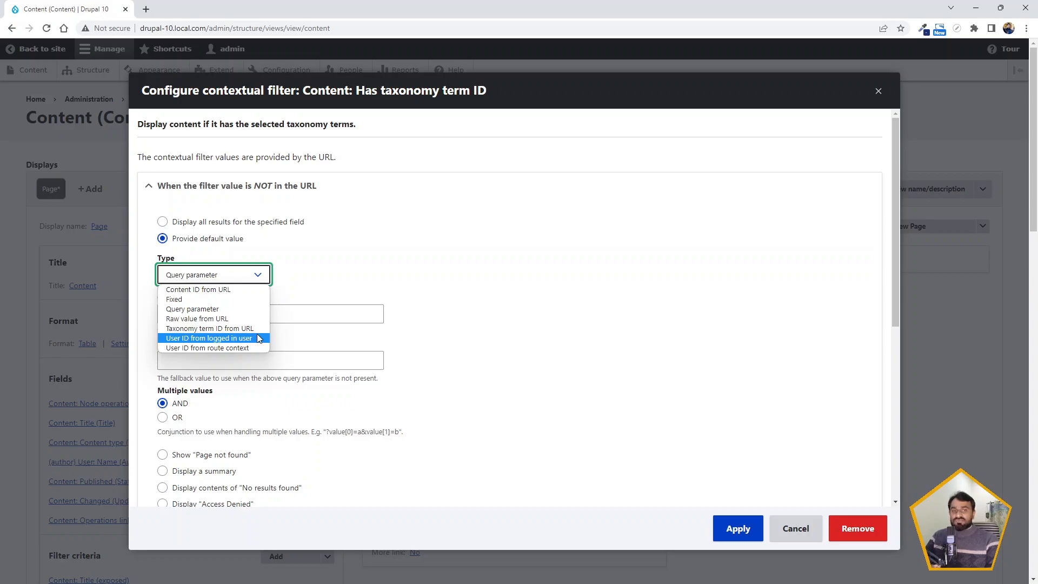
pyautogui.click(243, 328)
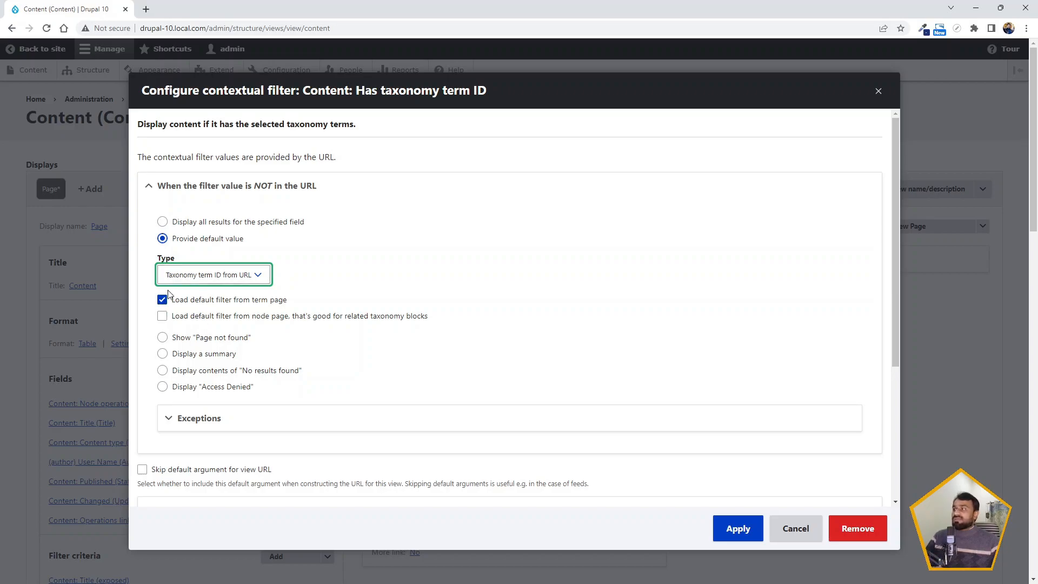
# - Try validation criteria with the Taxonomy vocabulary validator on the contextual filter, and switch them off again
pyautogui.scroll(-3, 195, 316)
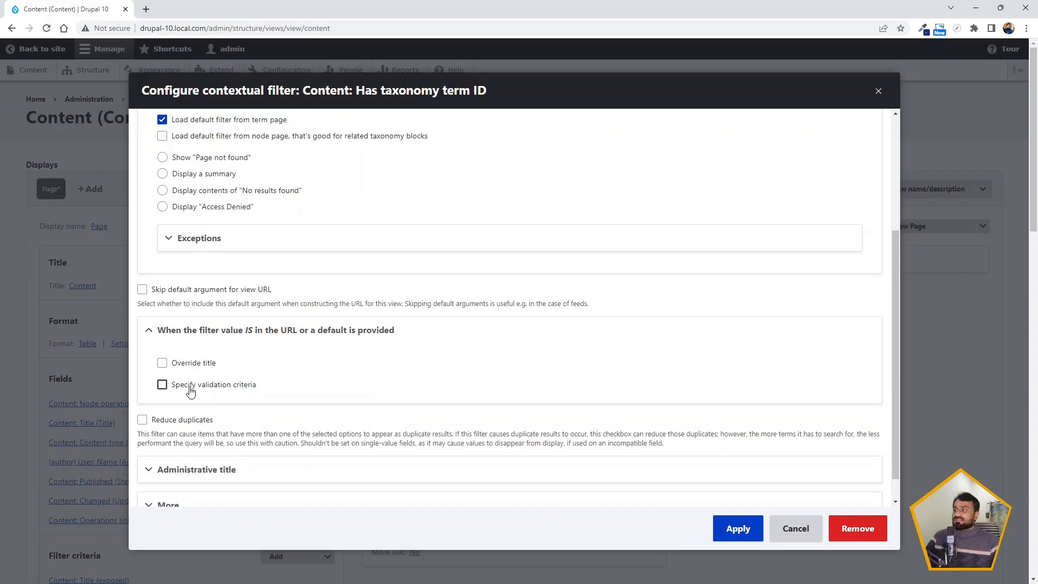
pyautogui.click(222, 385)
pyautogui.scroll(-2, 222, 388)
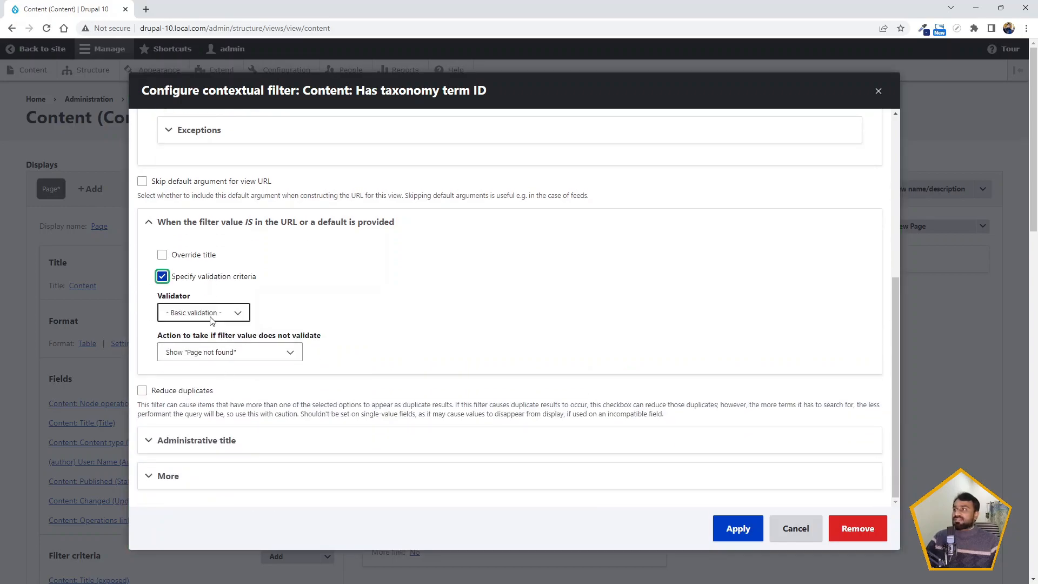
pyautogui.click(190, 314)
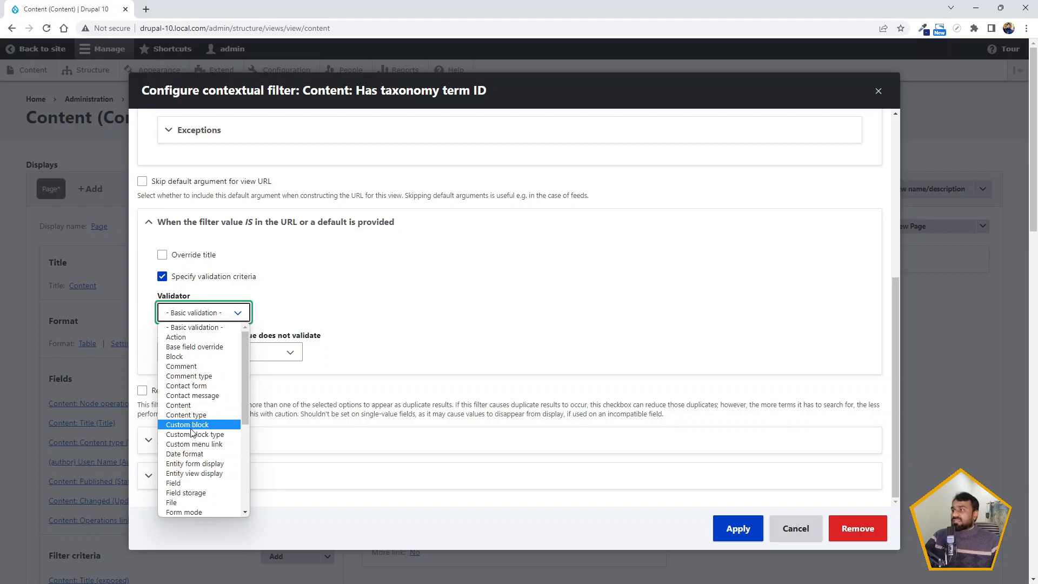
pyautogui.scroll(-4, 190, 436)
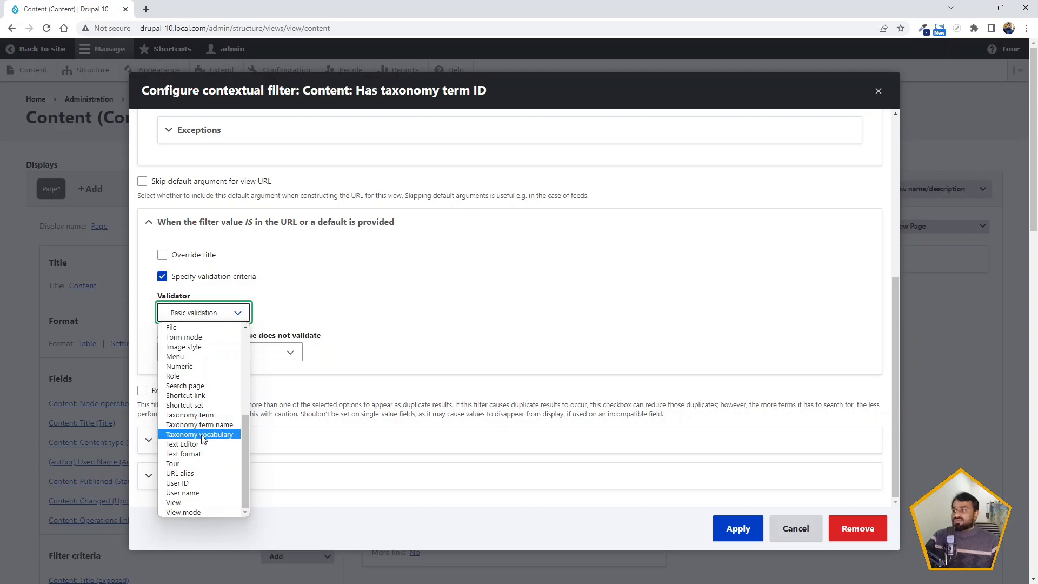
pyautogui.click(202, 435)
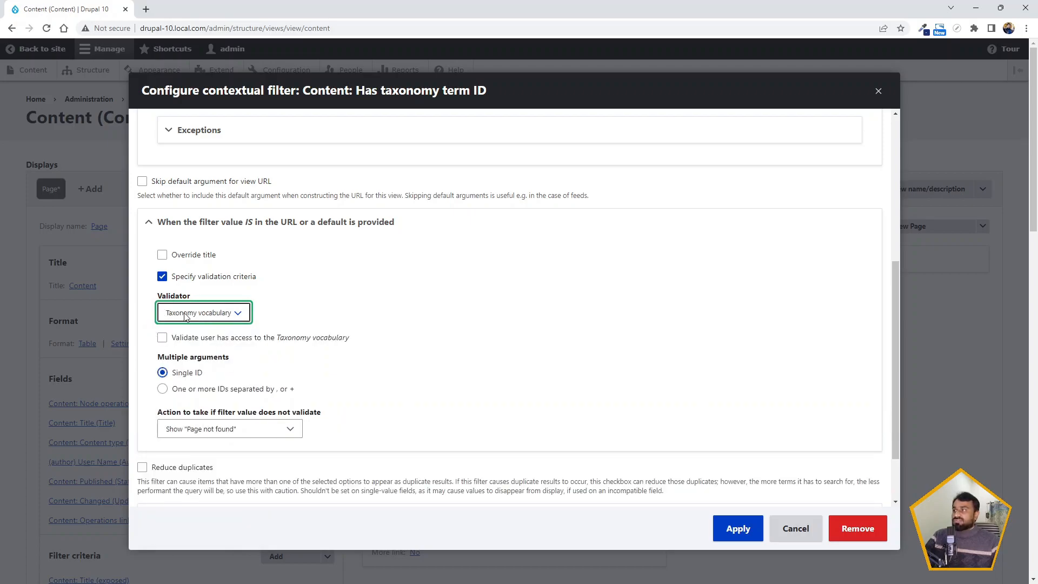
pyautogui.click(163, 277)
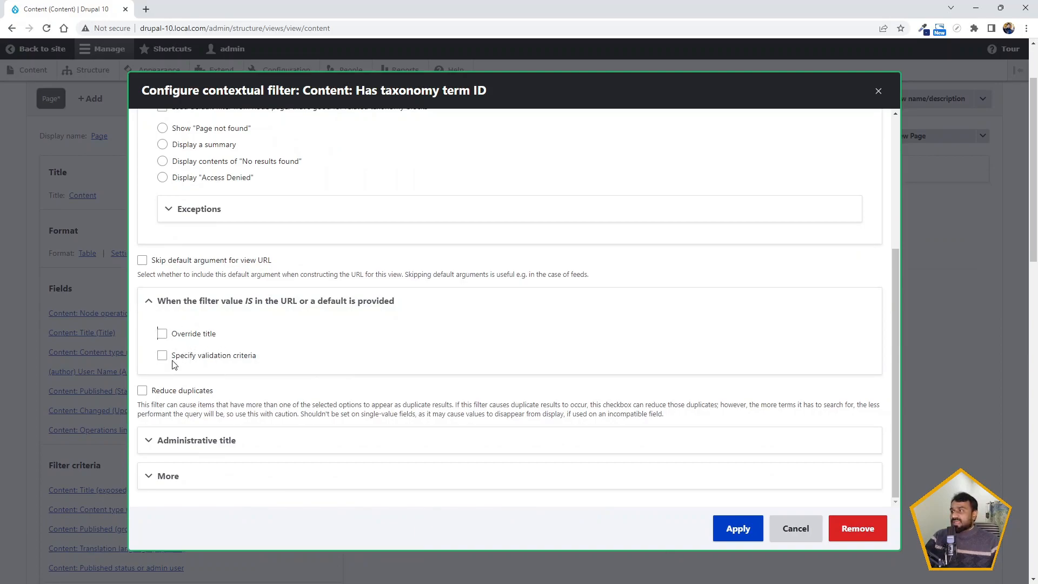
# - Turn on Reduce duplicates for the contextual filter and return to the view's display settings
pyautogui.click(142, 391)
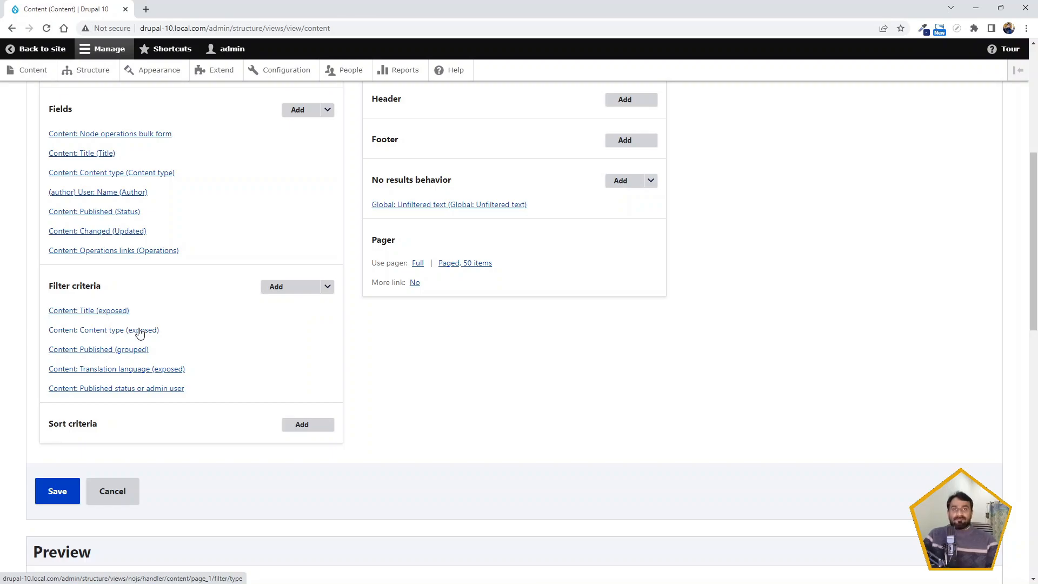
pyautogui.scroll(2, 579, 326)
pyautogui.scroll(2, 675, 260)
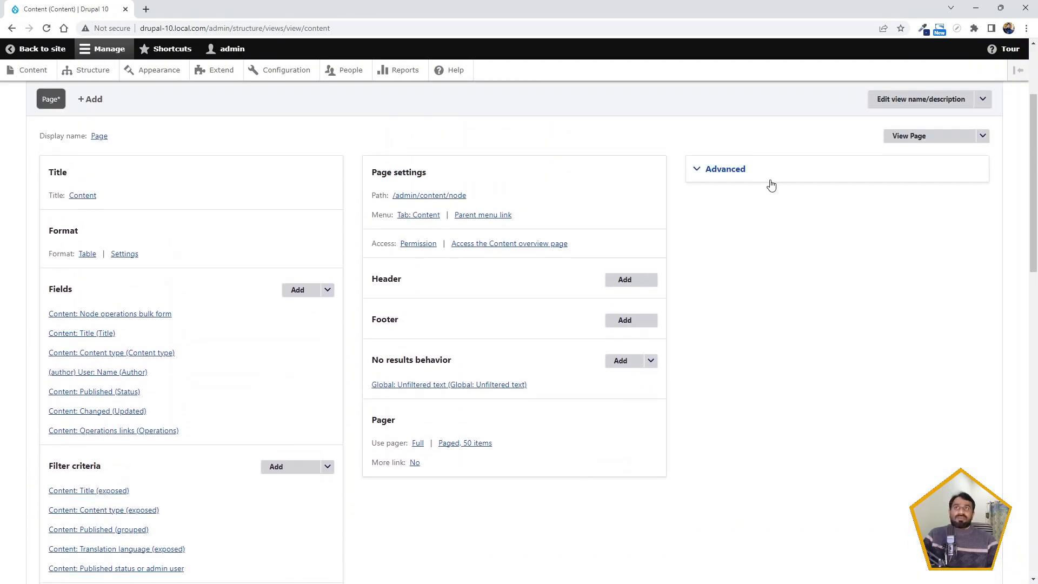